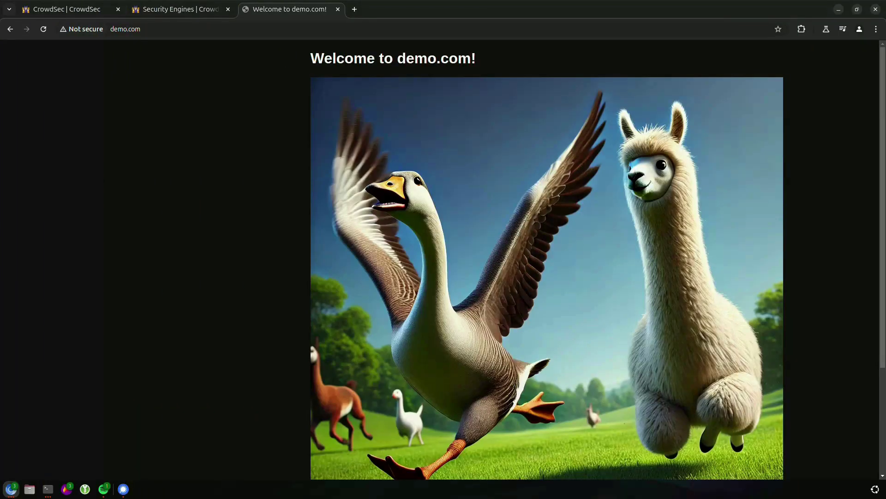
Add the CrowdSec repository using the curl command from the Linux install guide
key("ctrl+1")
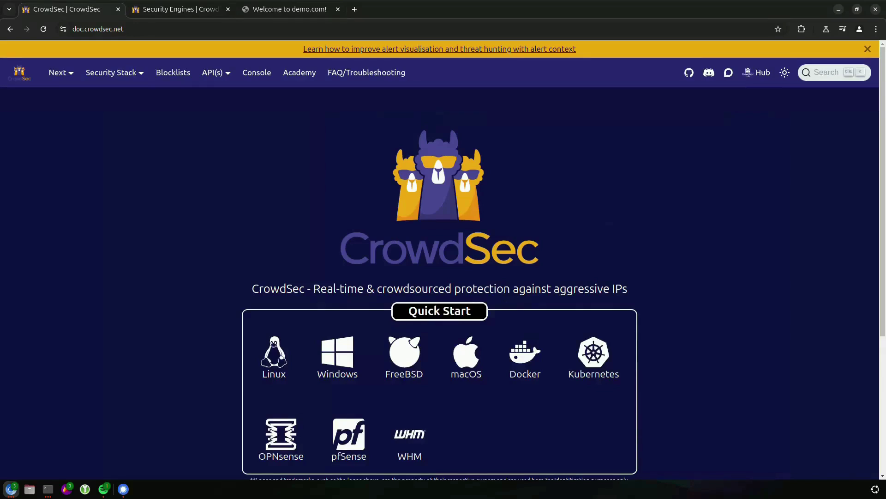
left_click(275, 356)
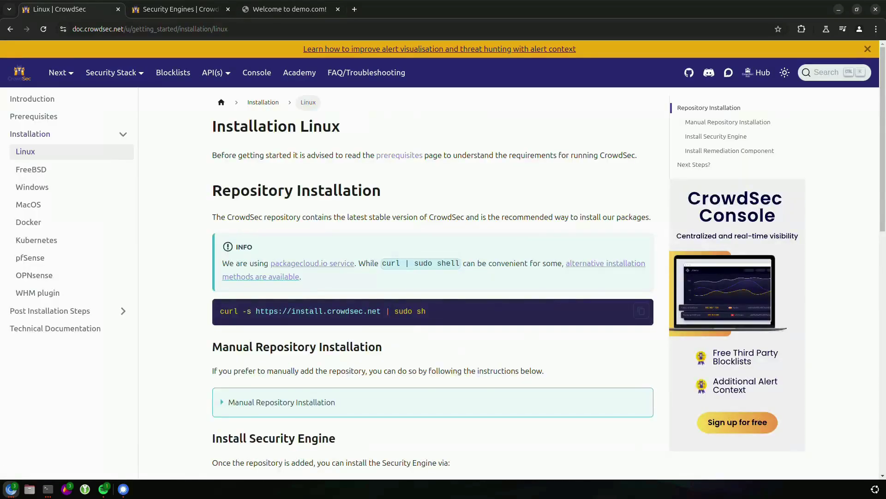
left_click(641, 311)
key("alt+Tab")
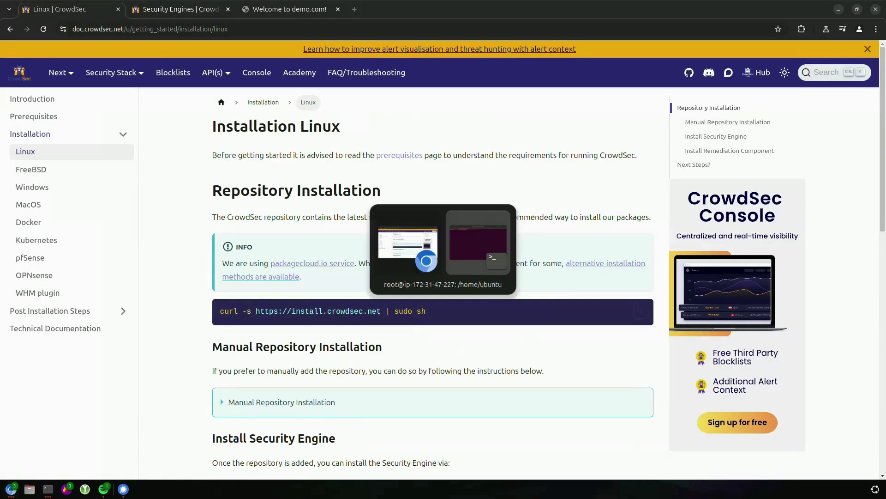
key("ctrl+shift+v")
key("Return")
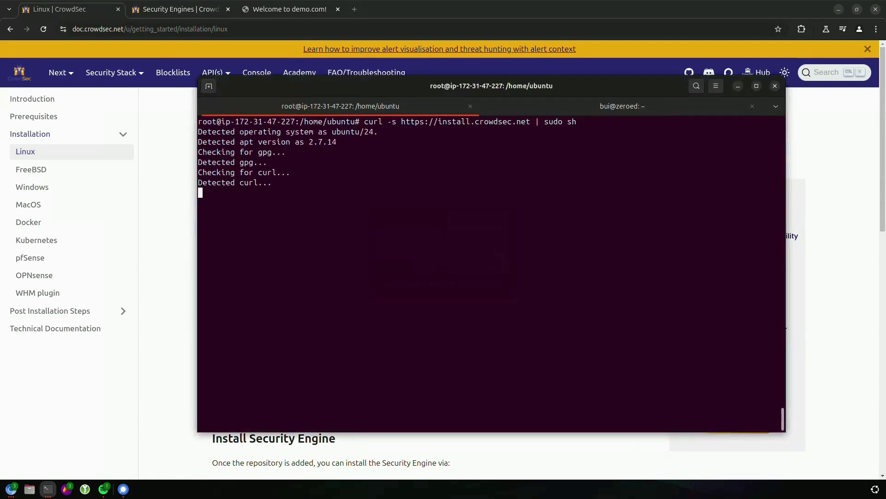
Install the crowdsec engine with apt, detecting nginx, ssh and linux services
key("alt+Tab")
scroll(433, 277, "down", 3)
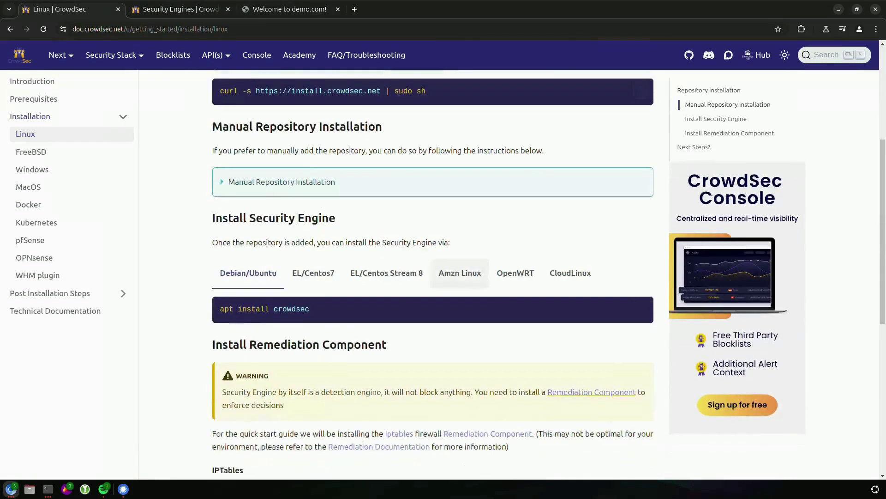
left_click(641, 307)
key("alt+Tab")
key("ctrl+shift+v")
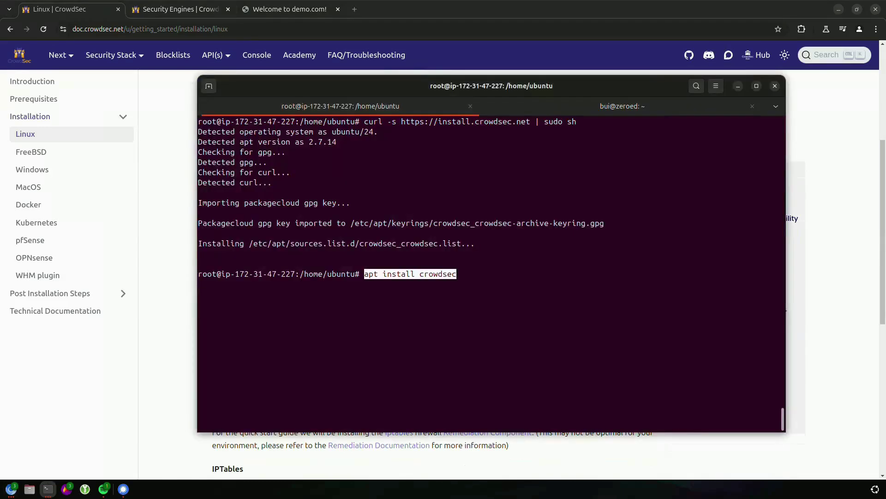
key("Return")
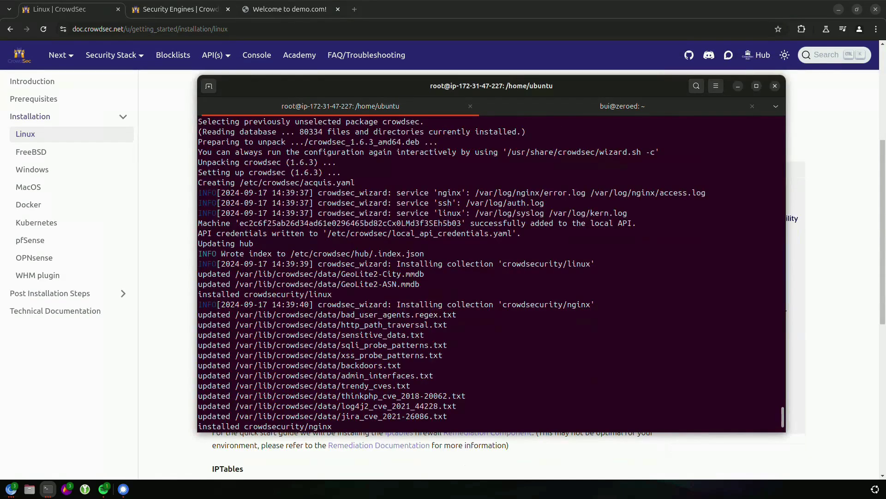
left_click_drag(318, 193, 779, 212)
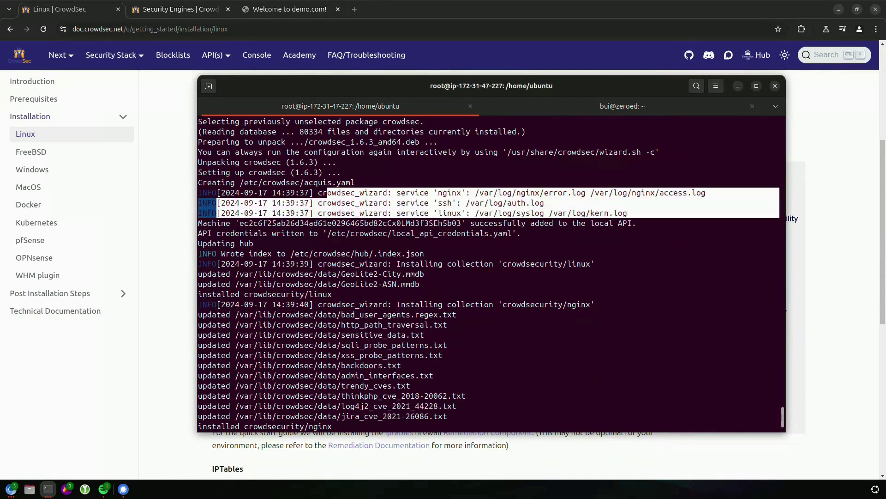
left_click(780, 212)
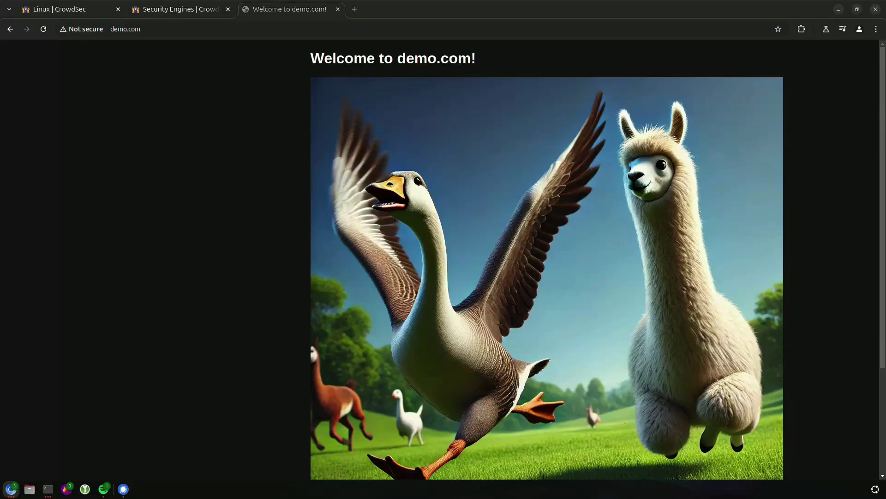
type("cscli ")
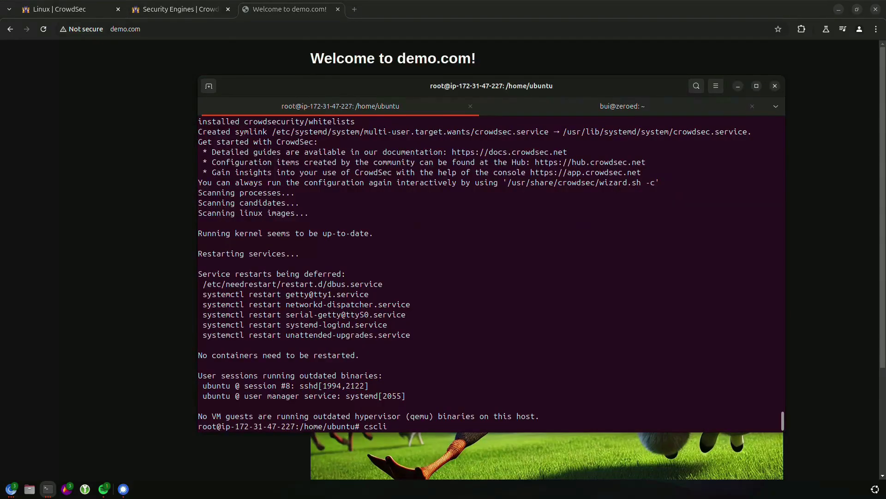
type("metrics")
type(" show")
Run cscli metrics show to view nginx log acquisition and parser statistics
key("Return")
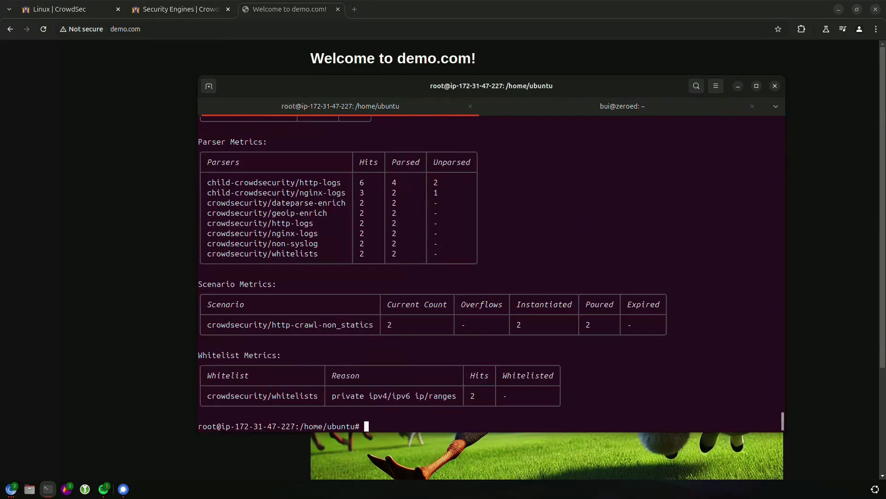
scroll(491, 273, "up", 1)
scroll(492, 273, "up", 5)
scroll(491, 273, "up", 3)
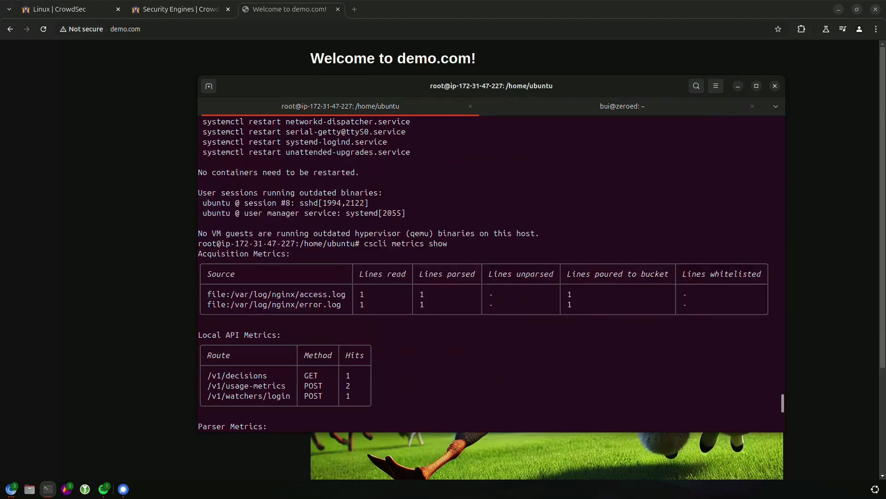
scroll(491, 274, "down", 6)
scroll(491, 274, "down", 2)
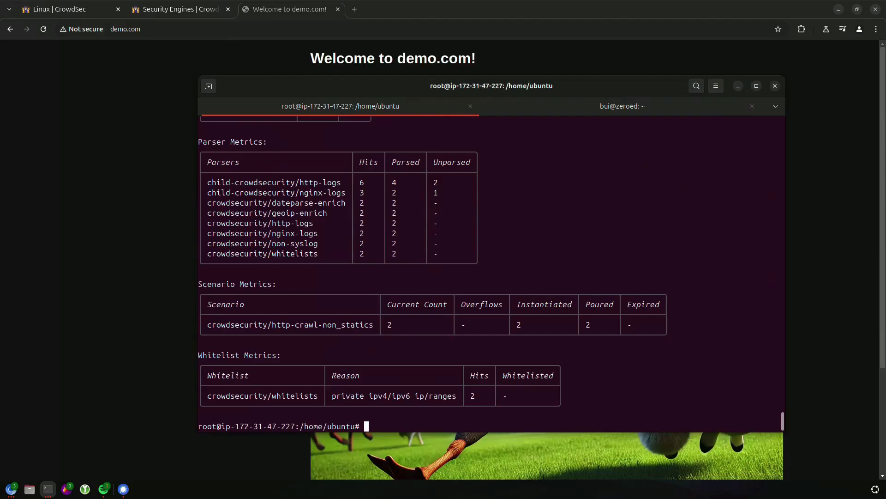
Run the Console's enroll command from Security Engines in the server terminal
left_click(61, 9)
left_click(180, 9)
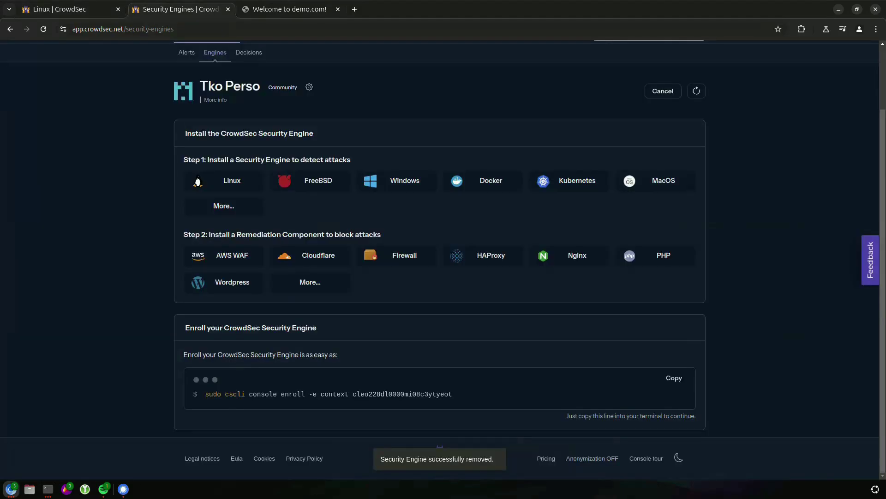
scroll(674, 378, "up", 1)
scroll(674, 377, "down", 1)
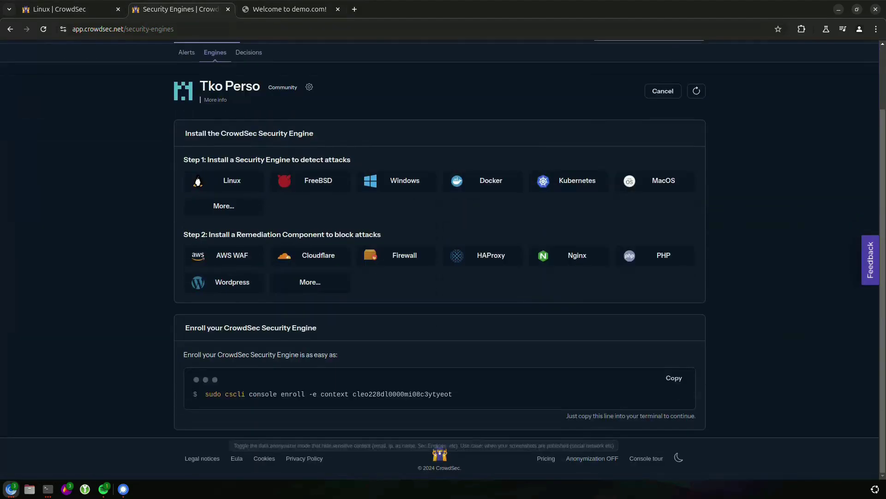
left_click(674, 378)
key("alt+Tab")
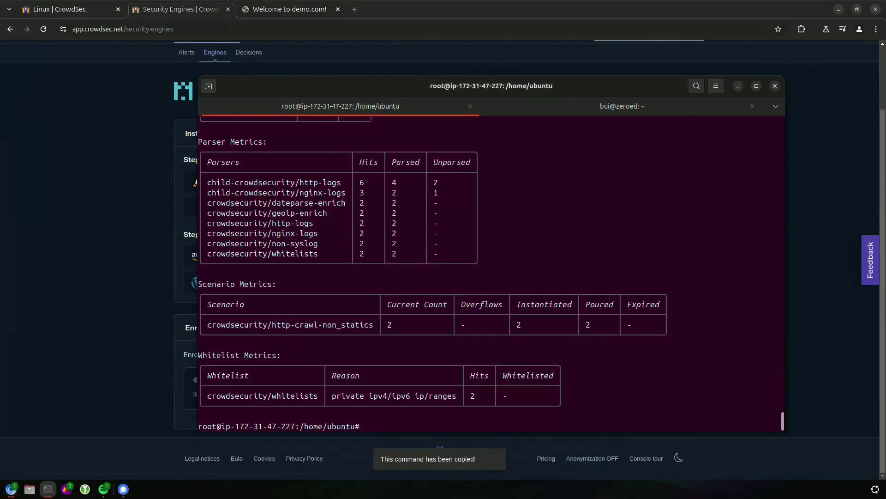
key("ctrl+shift+v")
key("Return")
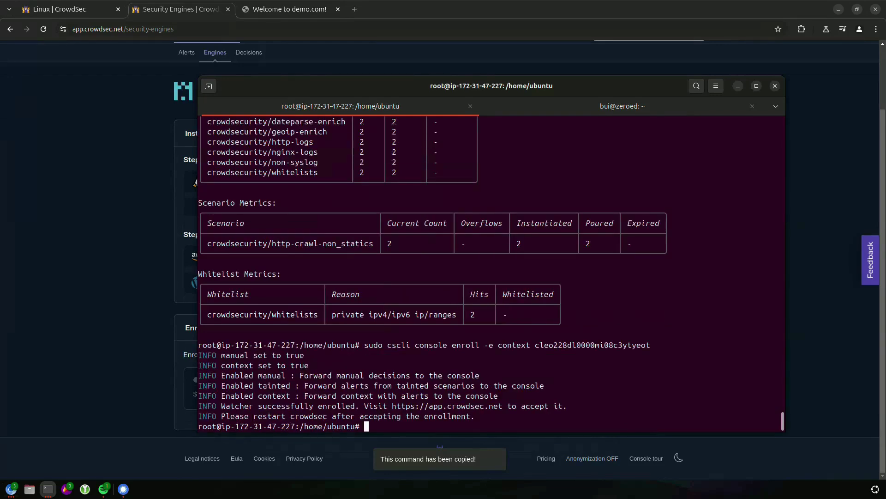
key("alt+Tab")
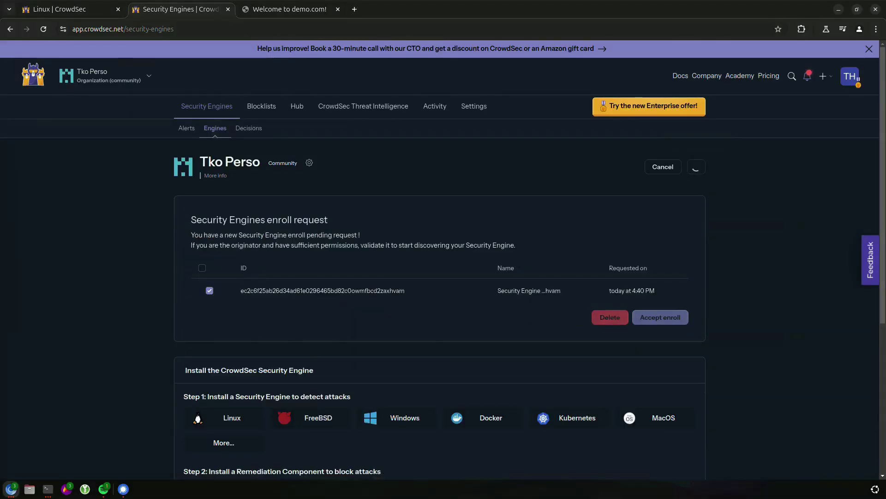
scroll(242, 367, "down", 5)
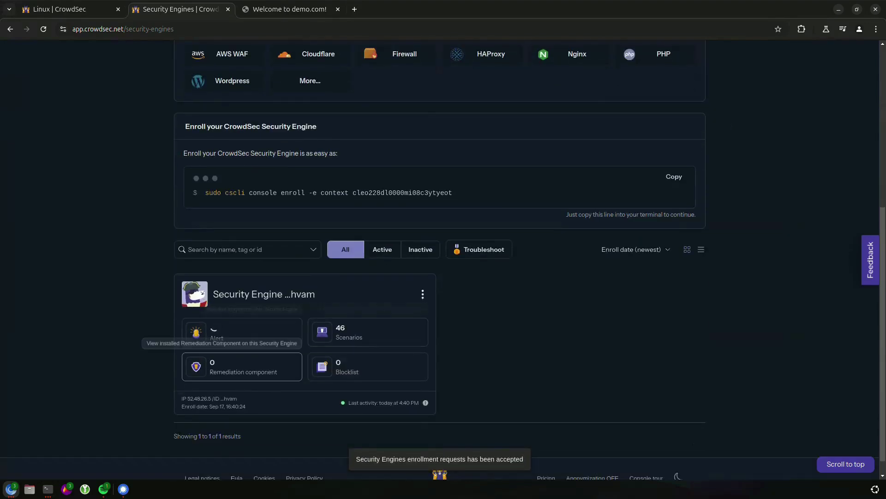
Restart the crowdsec service with systemctl restart crowdsec
key("alt+Tab")
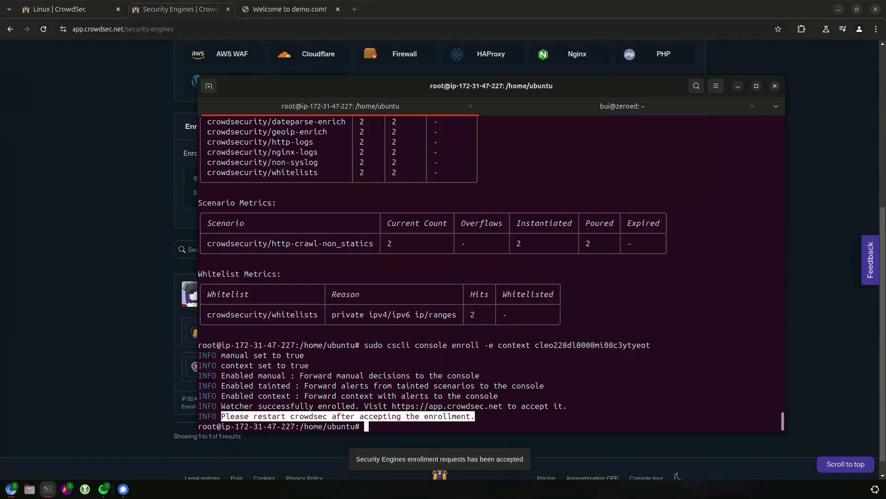
type("systemctl  ")
type("restart crowd")
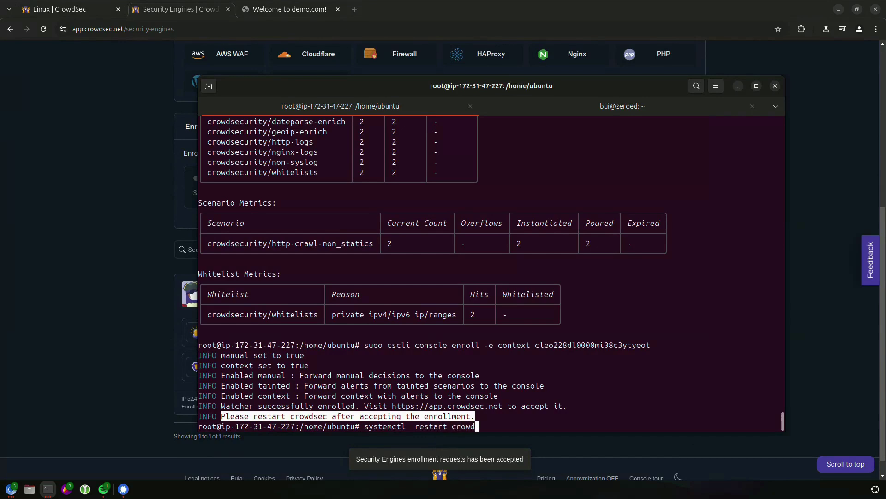
type("sec")
key("Return")
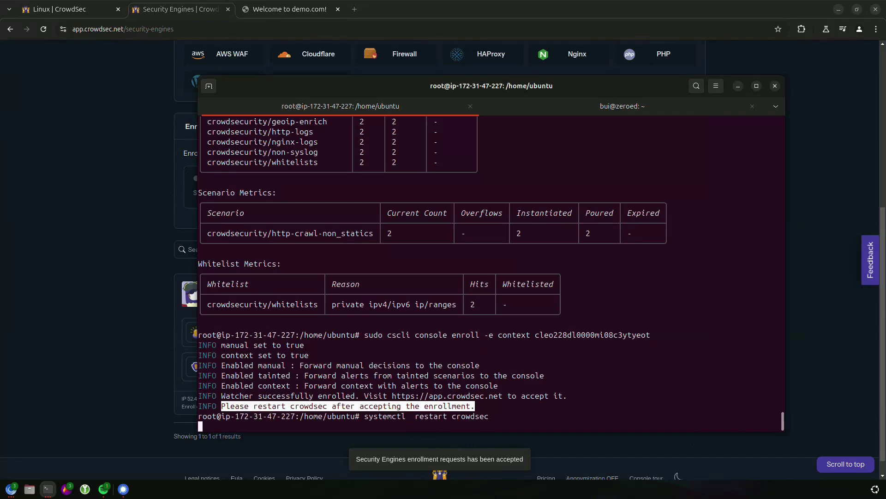
key("Return")
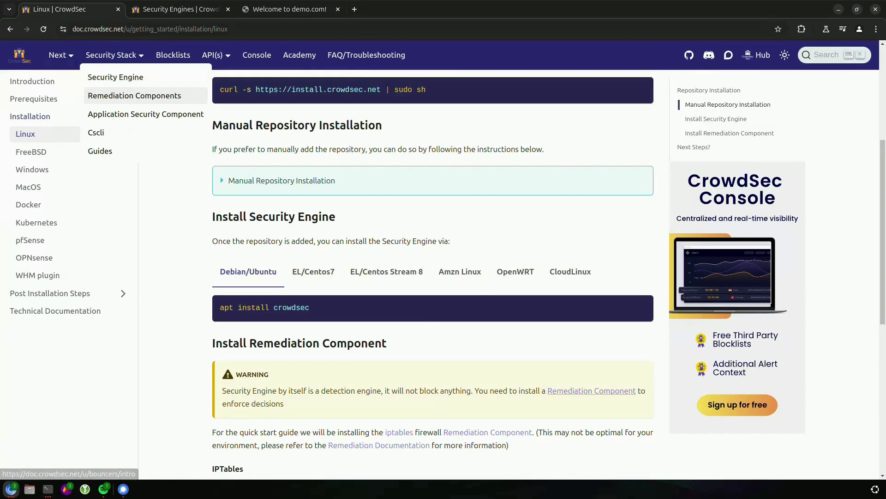
Install crowdsec-nginx-bouncer using the command from the Nginx remediation component docs
left_click(146, 95)
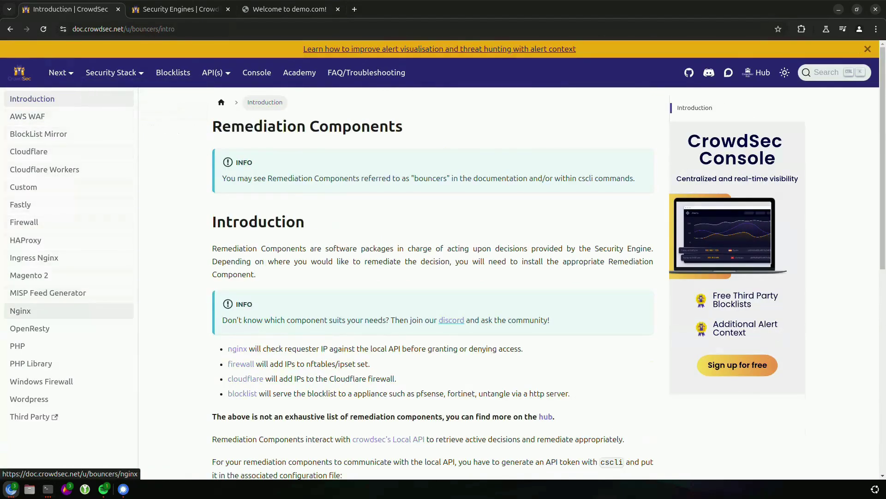
left_click(28, 311)
scroll(28, 310, "down", 4)
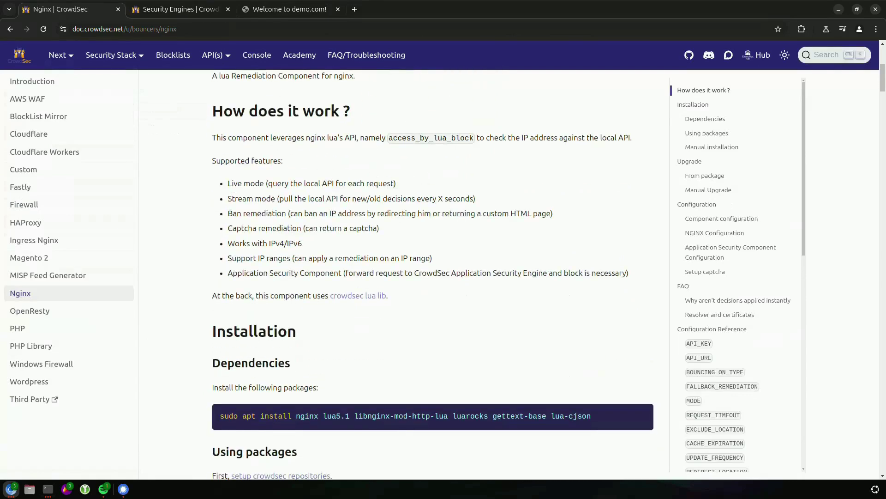
scroll(433, 277, "down", 3)
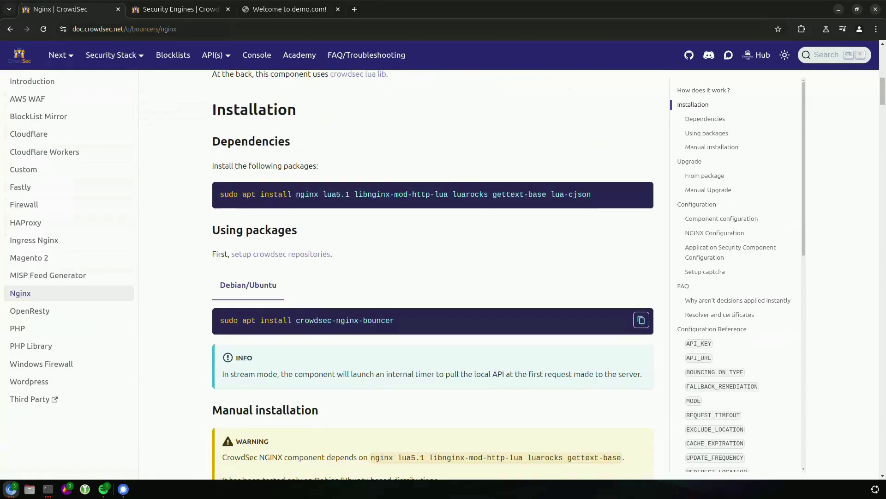
key("alt+Tab")
key("ctrl+shift+v")
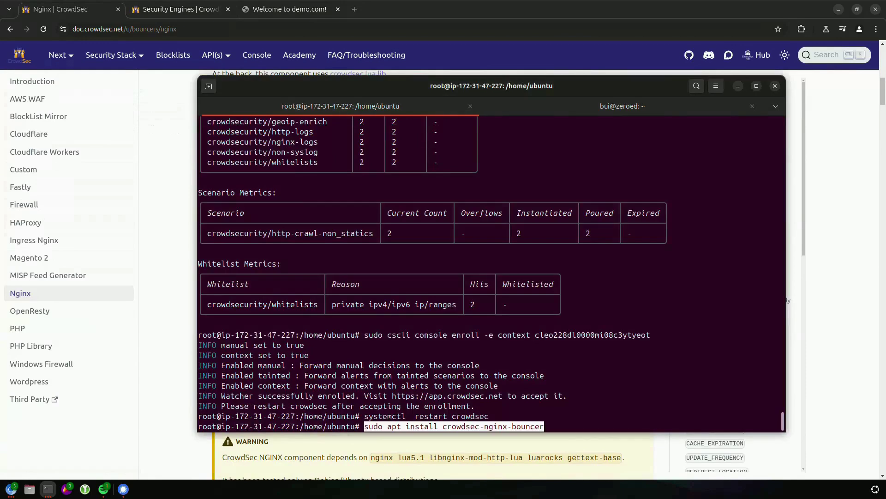
key("Return")
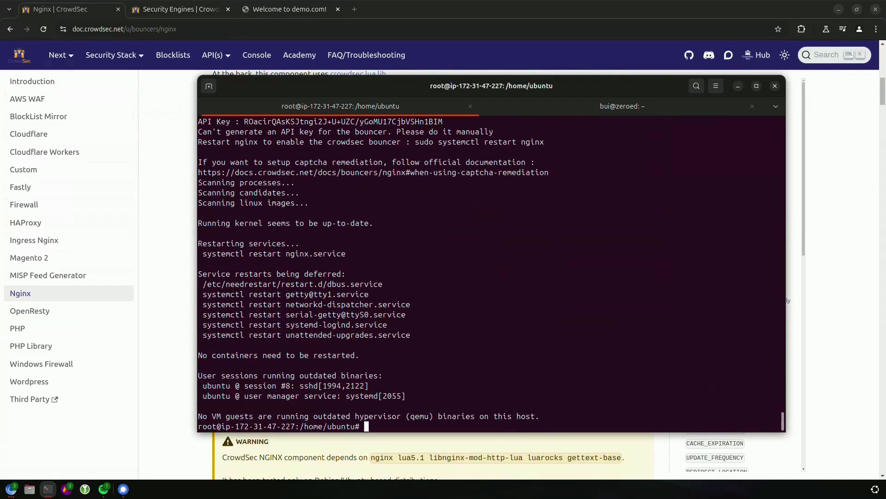
Restart nginx with sudo systemctl restart nginx to enable the bouncer
left_click_drag(415, 143, 541, 142)
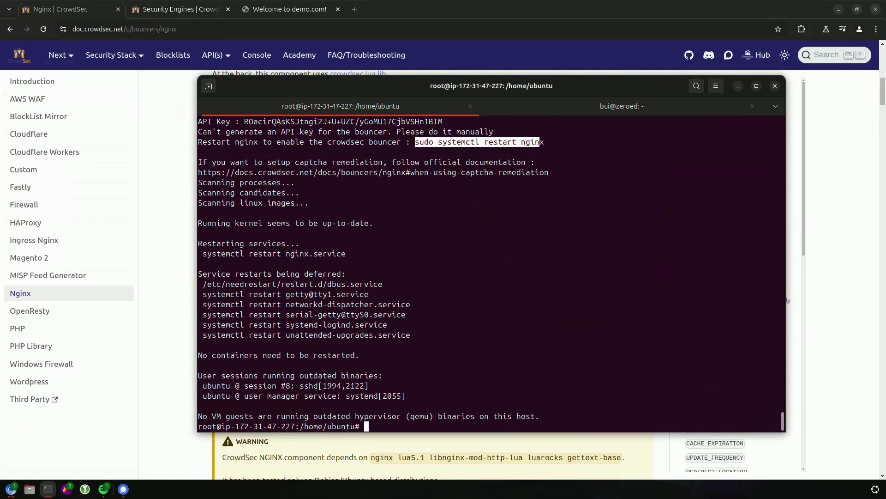
key("ctrl+shift+v")
key("Return")
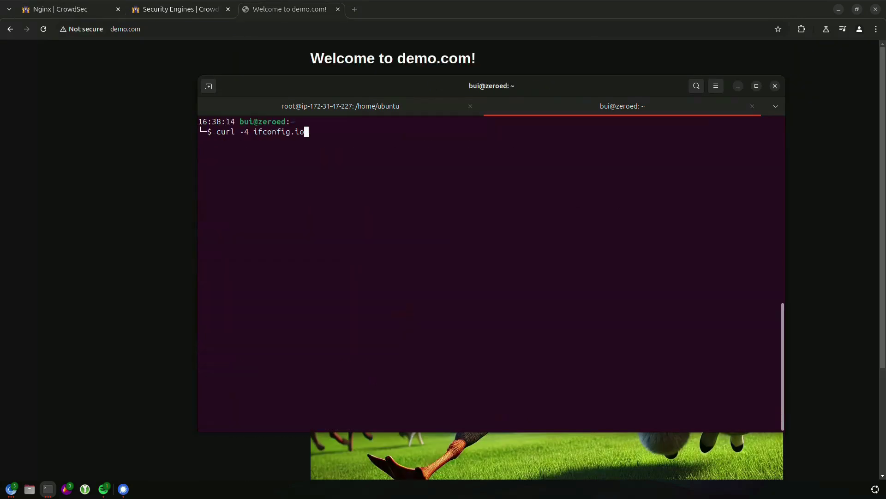
Look up the public IP with curl -4 ifconfig.io and ban 176.145.70.251
key("Return")
double_click(229, 142)
key("ctrl+Page_Up")
type("cscli decis")
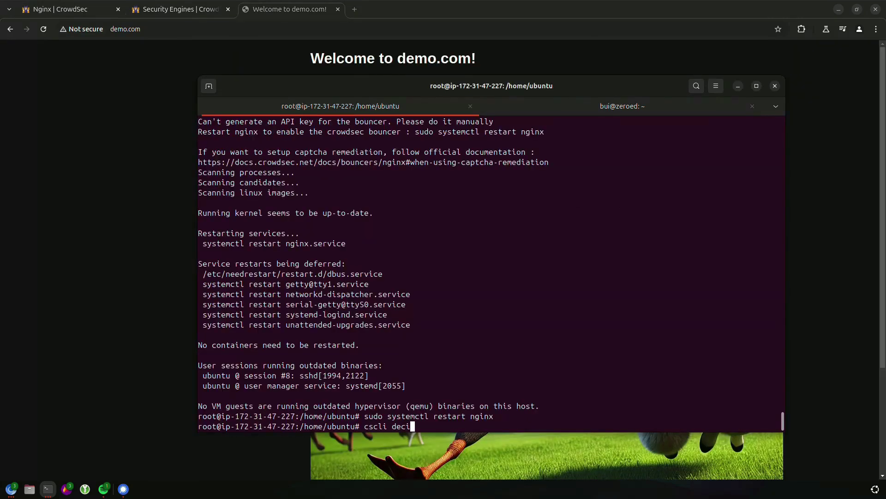
type("ions add -ui")
key("BackSpace")
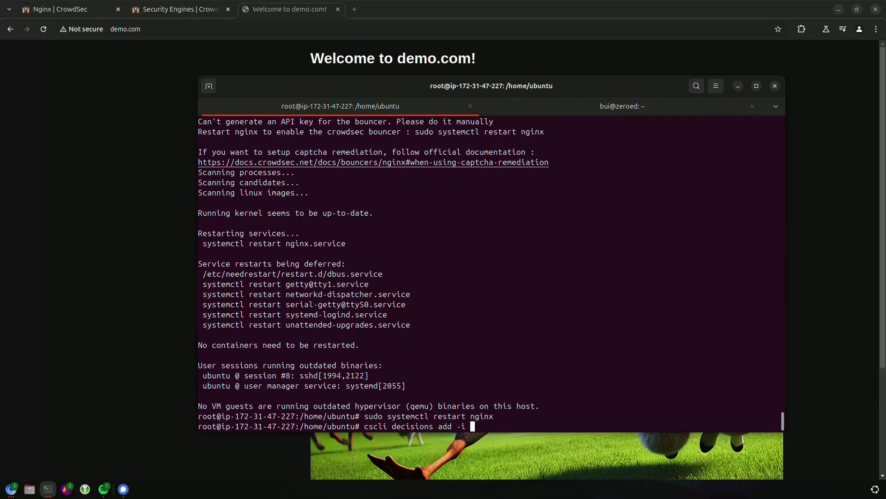
key("ctrl+shift+v")
key("Return")
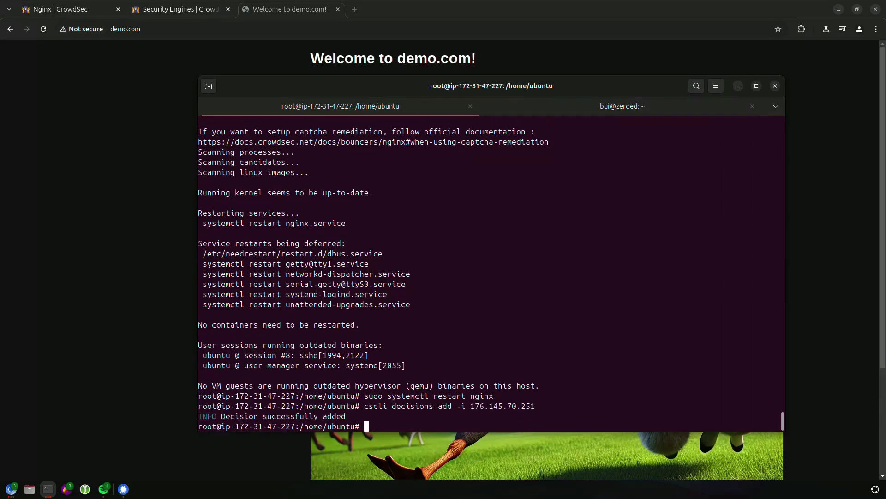
List the decisions with cscli decisions list and reload demo.com to confirm the ban
key("Up")
key("BackSpace")
key("BackSpace")
key("BackSpace")
key("BackSpace")
key("BackSpace")
key("BackSpace")
type("list")
key("Return")
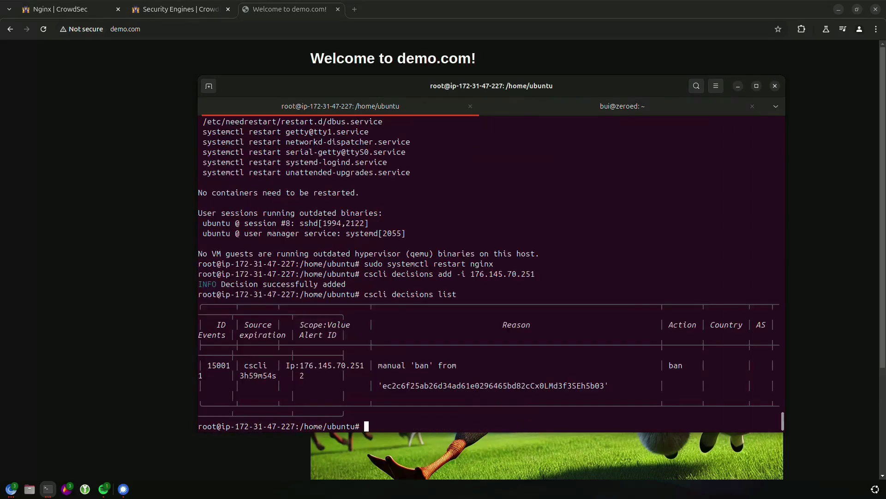
key("alt+Tab")
key("ctrl+r")
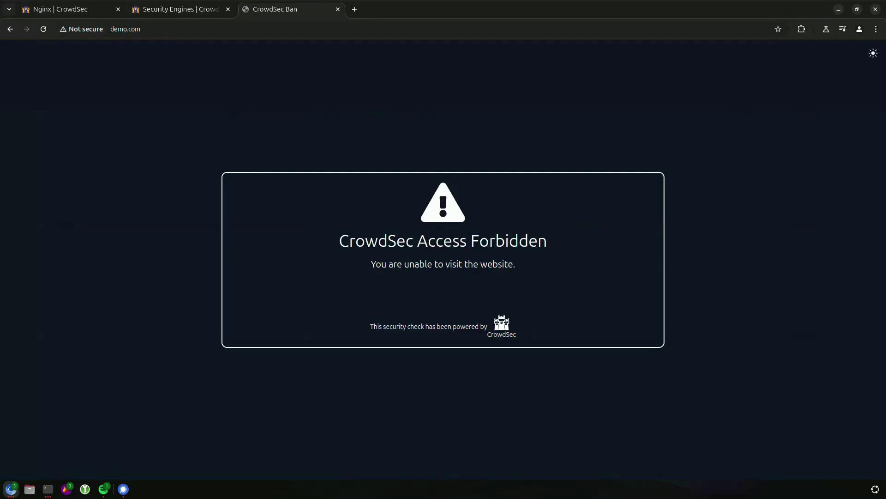
left_click(176, 9)
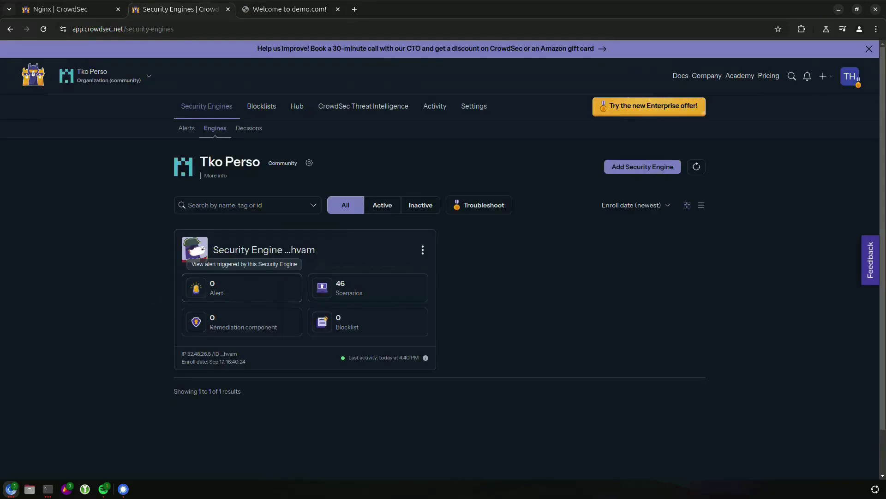
left_click(207, 288)
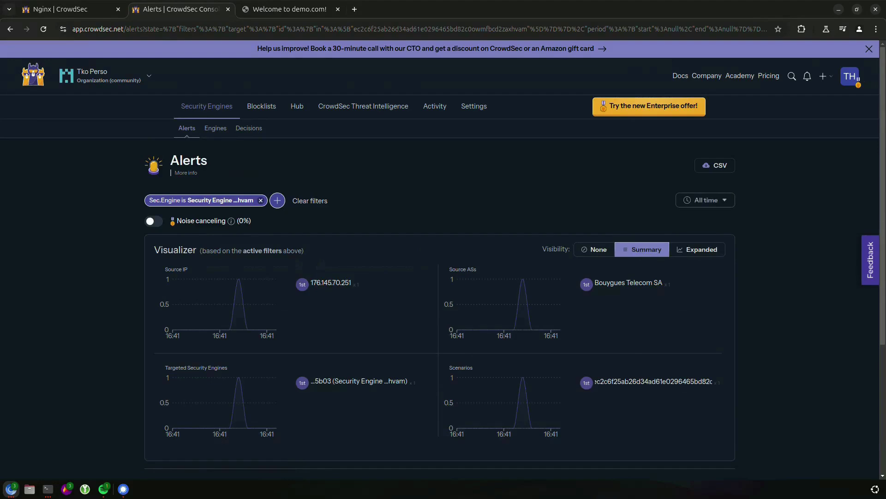
scroll(443, 277, "down", 3)
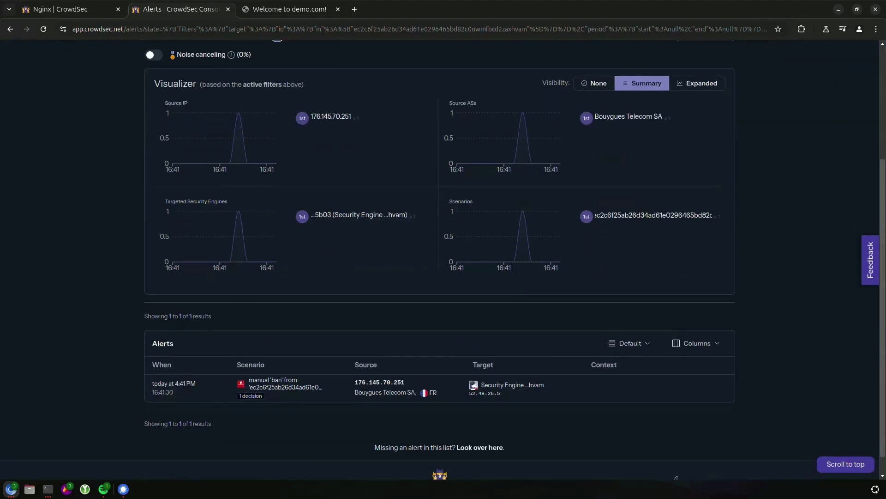
scroll(443, 259, "up", 1)
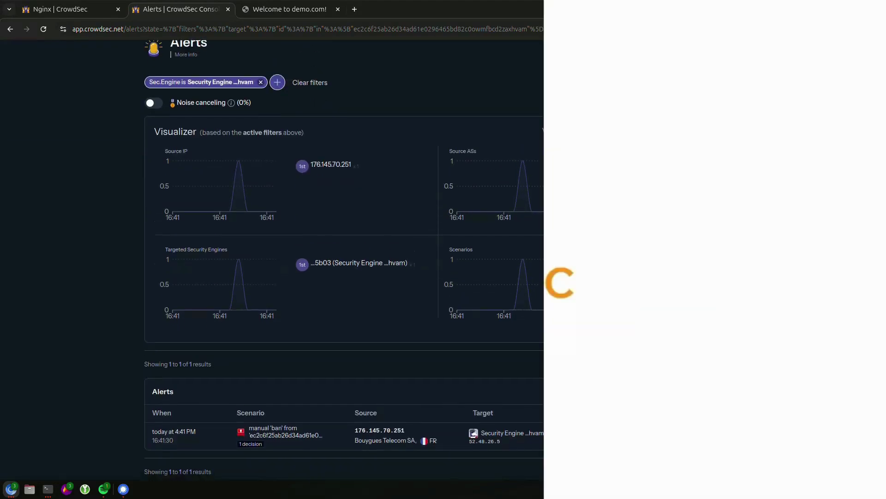